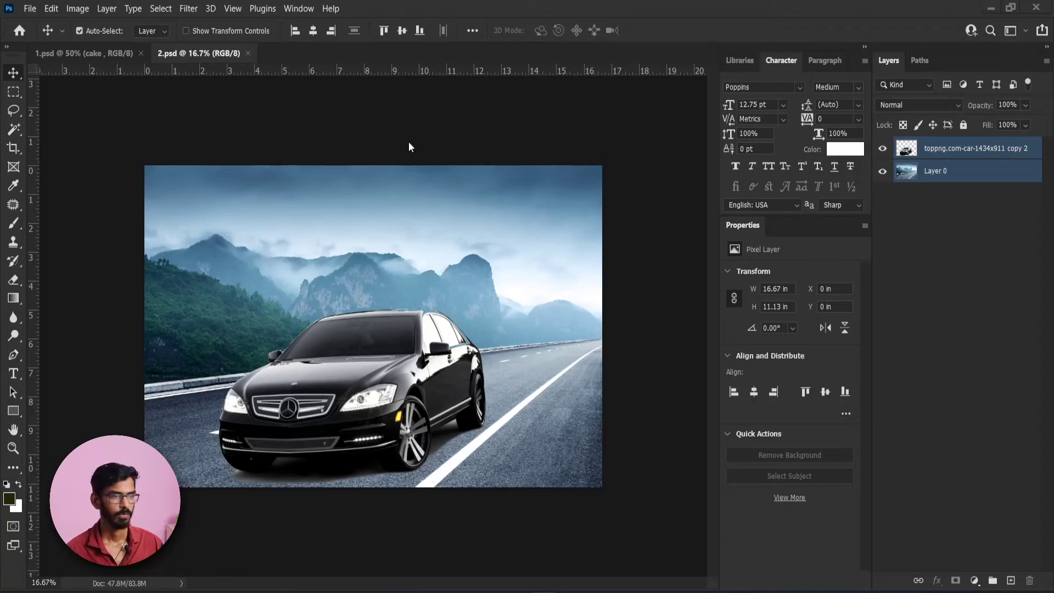
Step: Select the car layer and zoom the road photo out to 11.8%
click(53, 9)
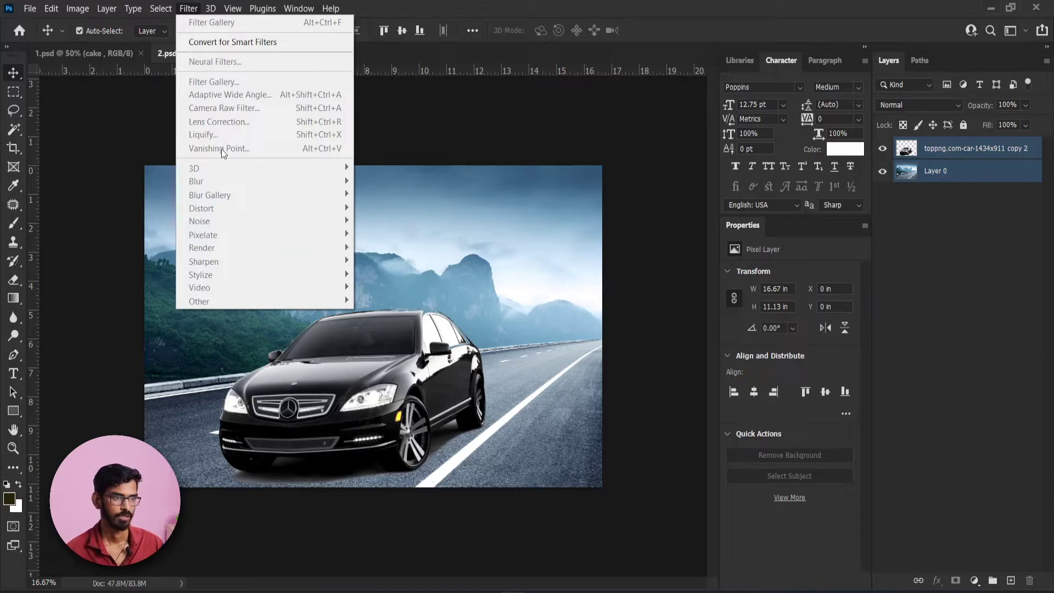
click(381, 348)
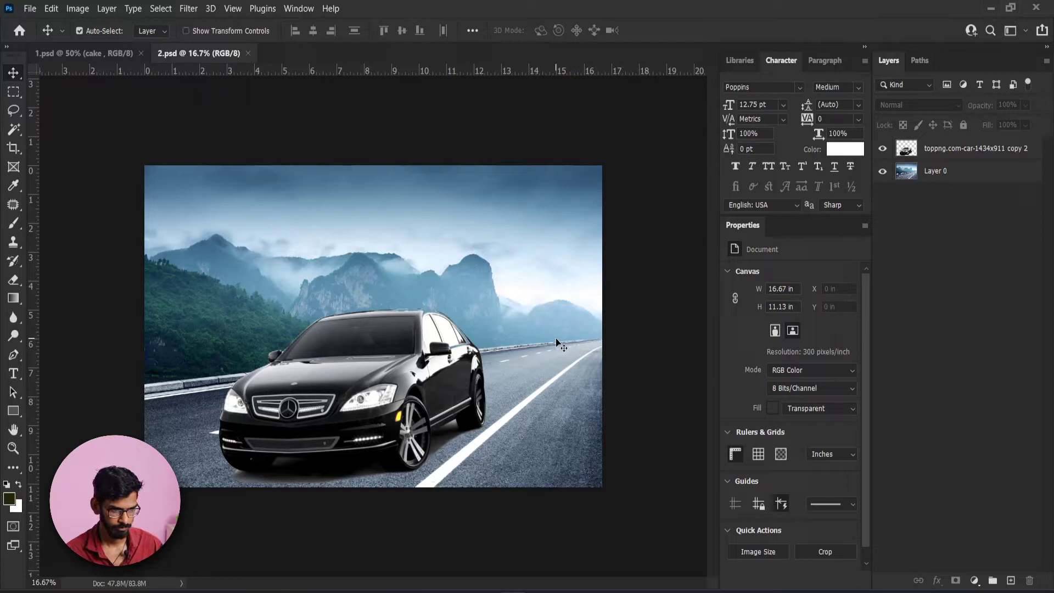
click(959, 152)
click(965, 181)
click(968, 146)
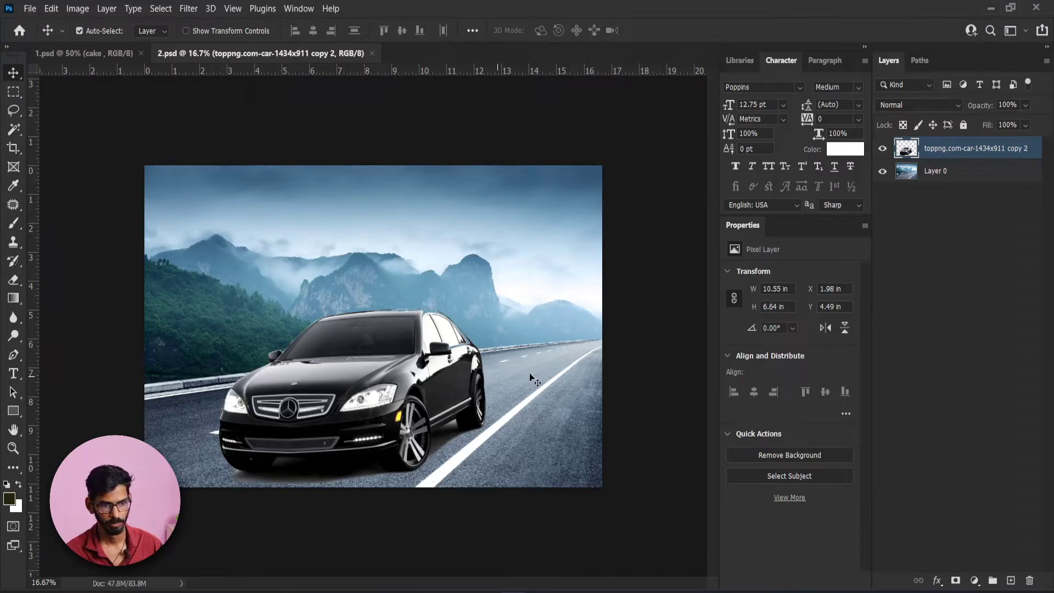
key(ctrl+minus)
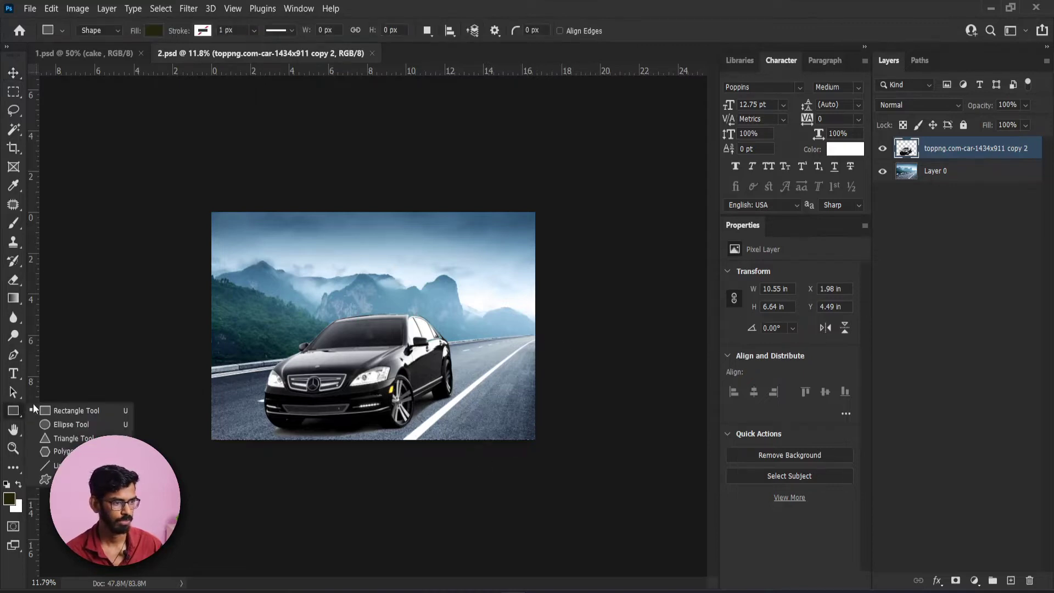
Step: Draw two red 15 px lines along the road edges, crossing right of the photo
drag(20, 409, 51, 411)
key(u)
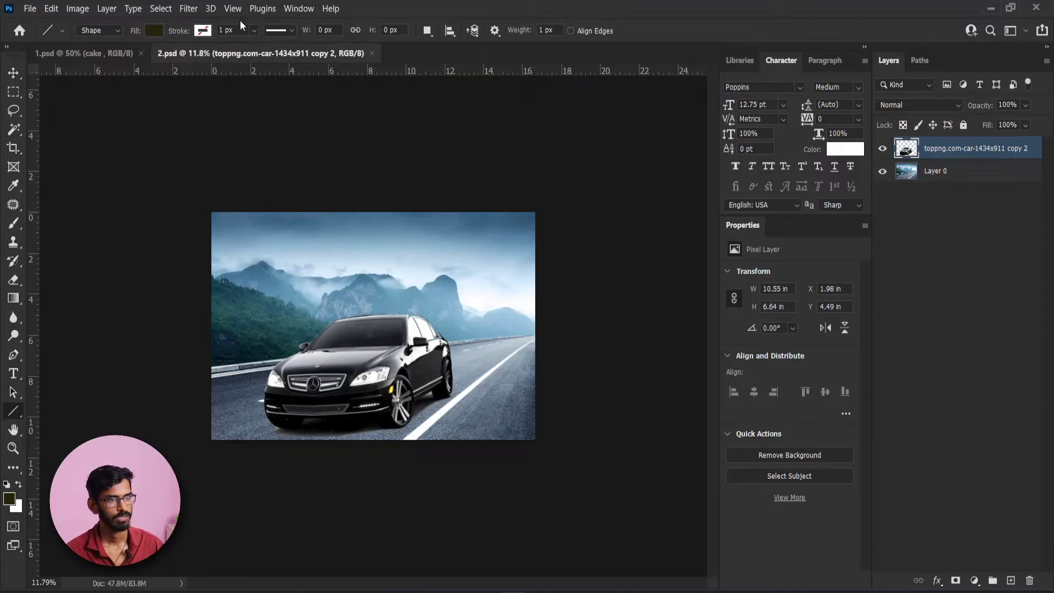
drag(175, 384, 611, 320)
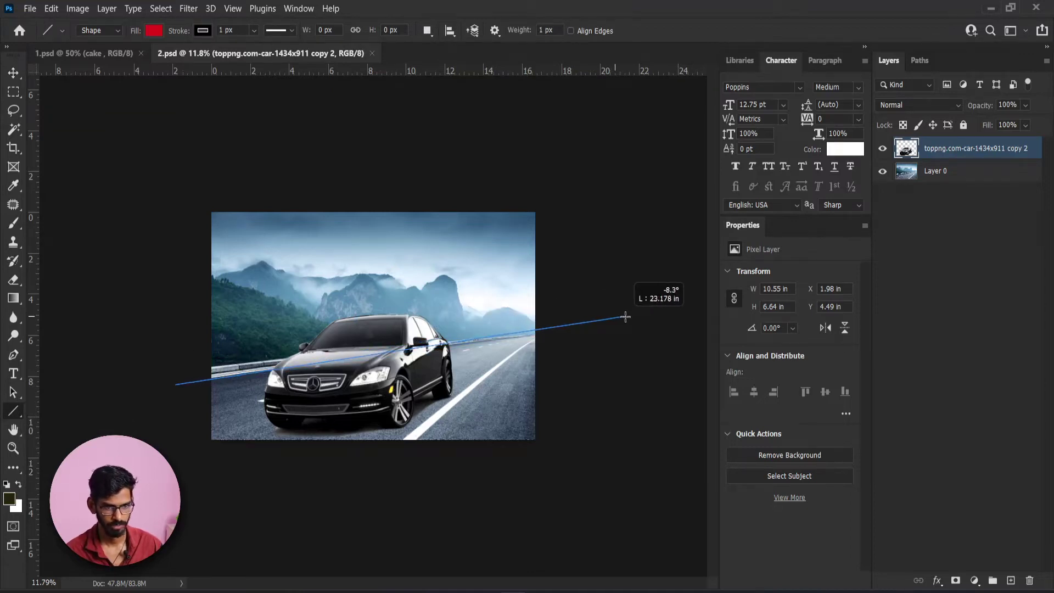
drag(611, 319, 648, 317)
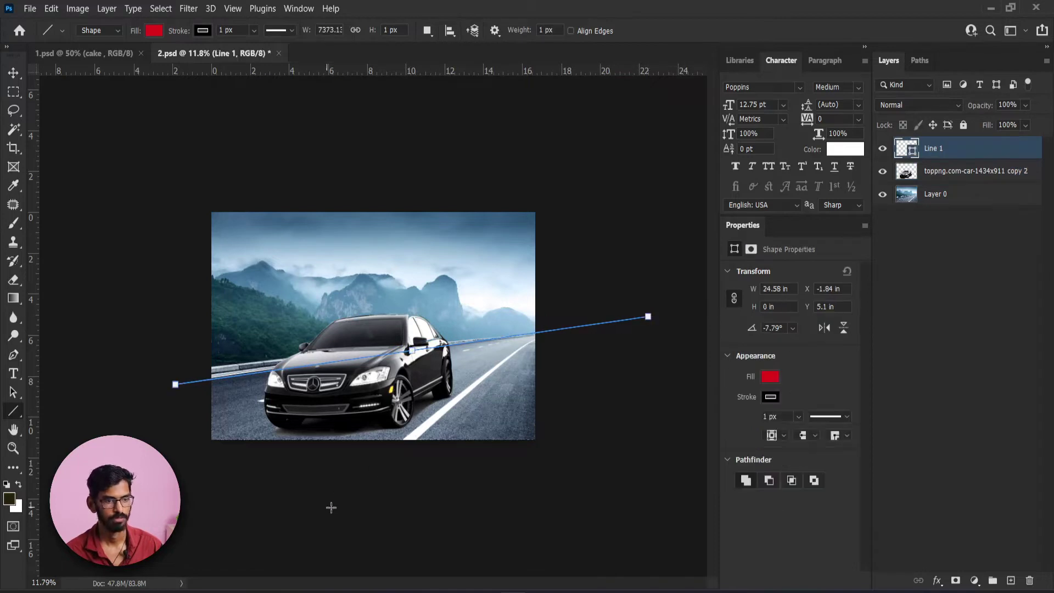
drag(360, 522, 596, 286)
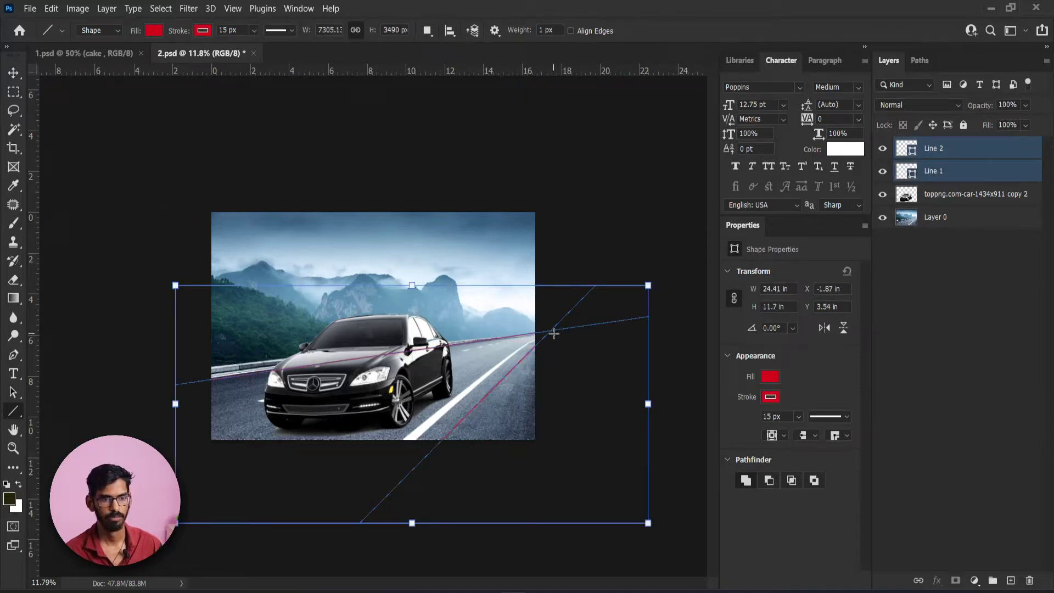
drag(38, 257, 36, 284)
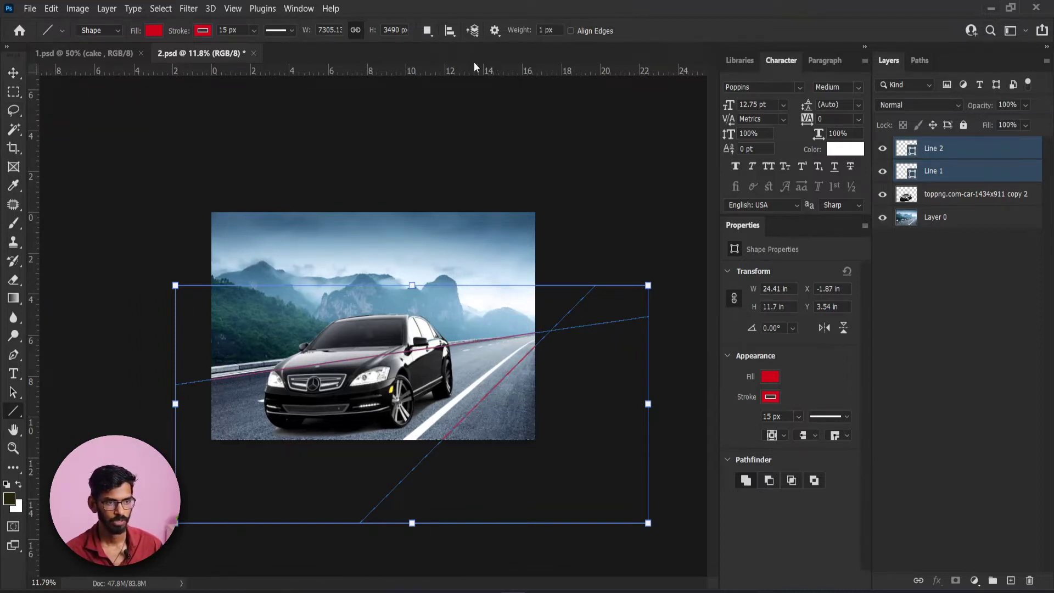
key(ctrl+r)
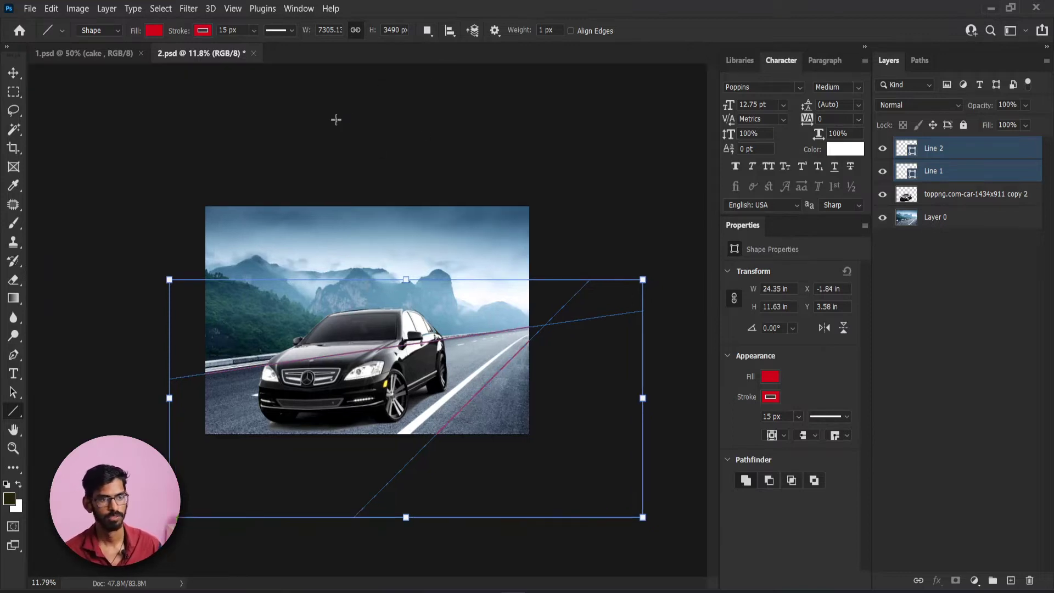
key(ctrl+r)
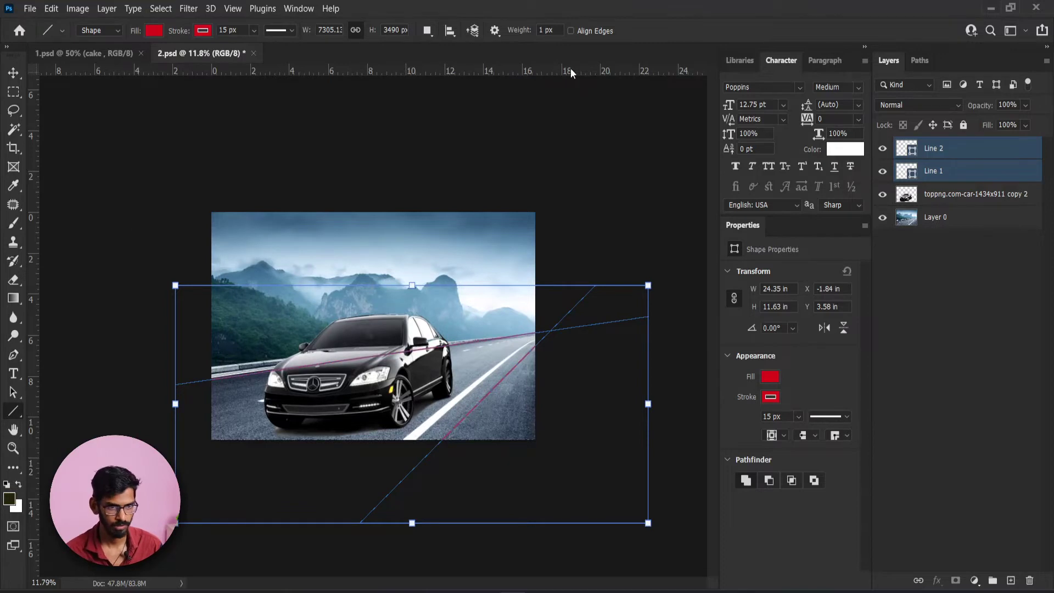
Step: Place horizontal and vertical guides through the two lines' crossing point
mouse_move(584, 67)
mouse_down()
mouse_move(591, 295)
mouse_move(581, 332)
mouse_up()
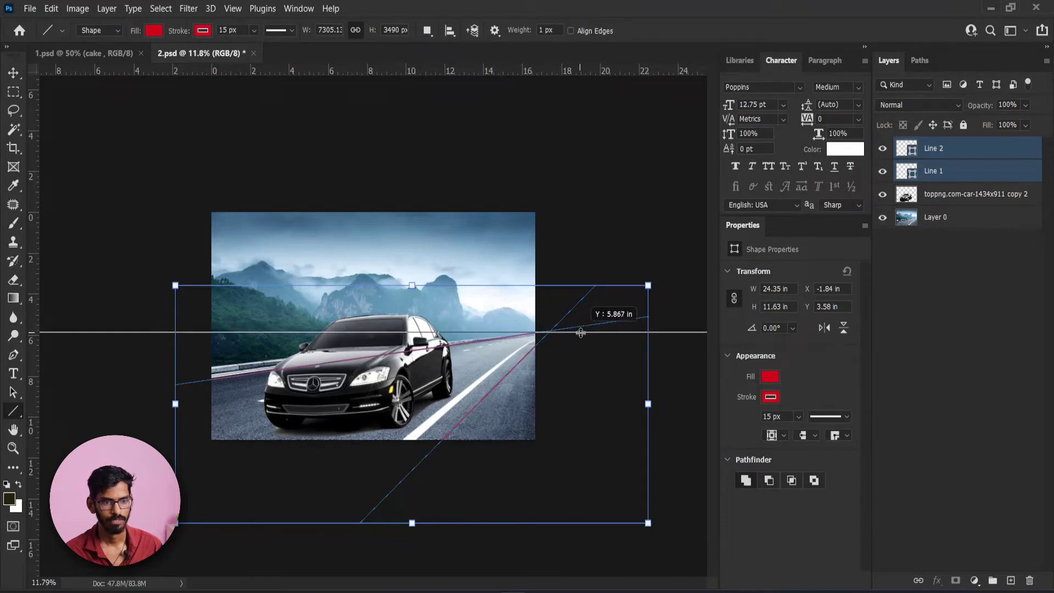
drag(580, 333, 582, 332)
drag(39, 372, 551, 376)
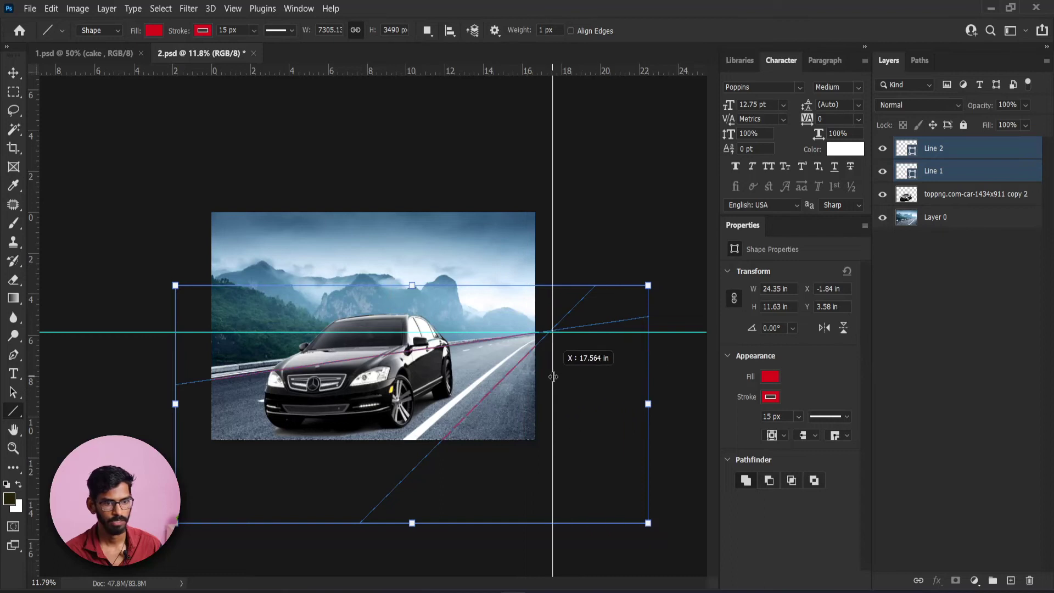
click(917, 269)
Step: Toggle the guides off and on to check the vanishing-point marks
key(ctrl+semicolon)
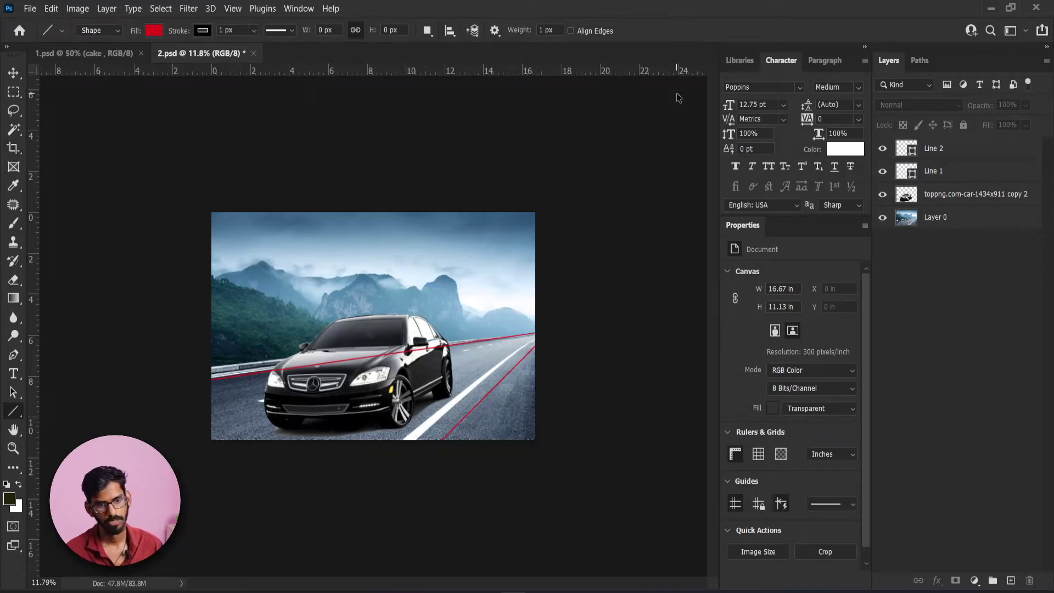
key(ctrl+semicolon)
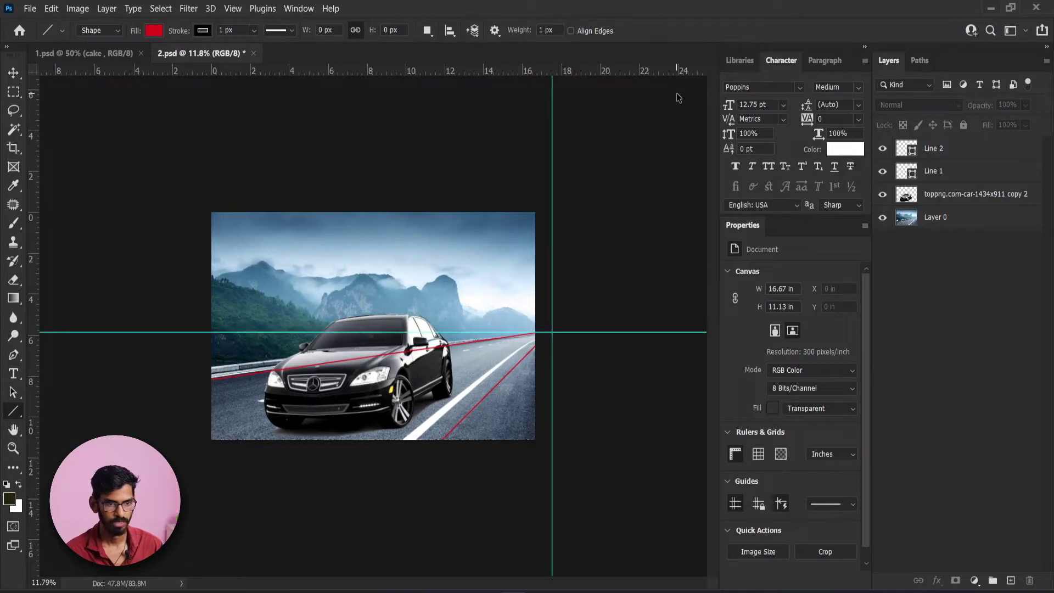
key(ctrl+semicolon)
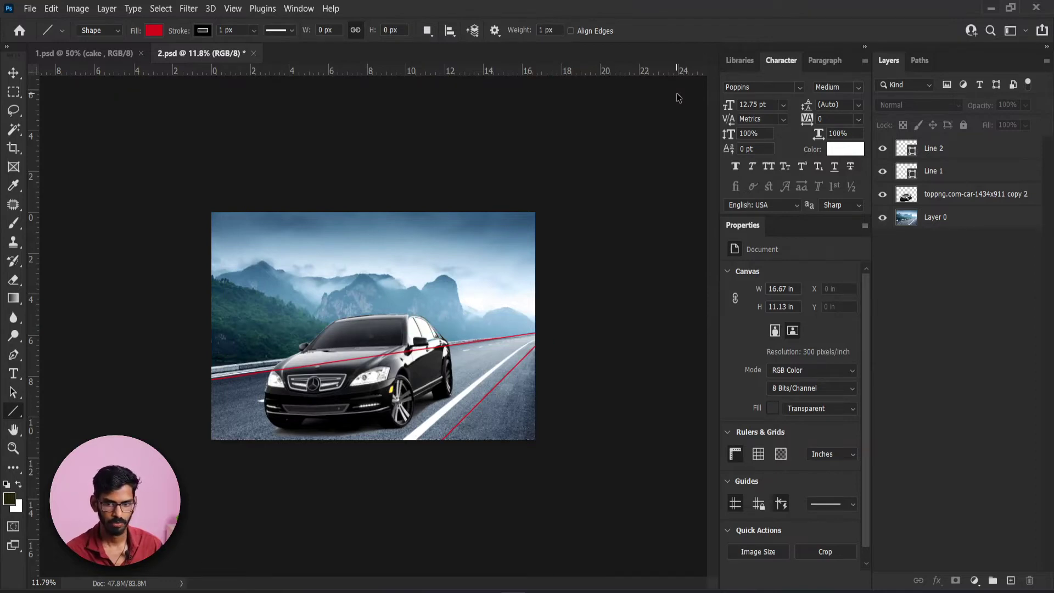
key(ctrl+semicolon)
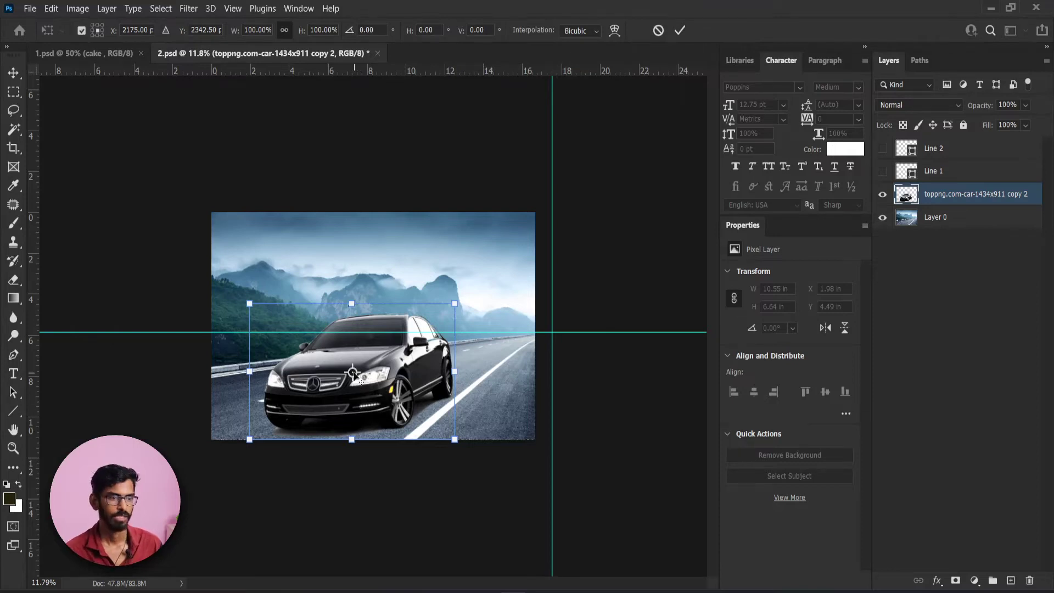
Step: Scale the car down around the guides' vanishing point, then undo that attempt
drag(353, 373, 551, 331)
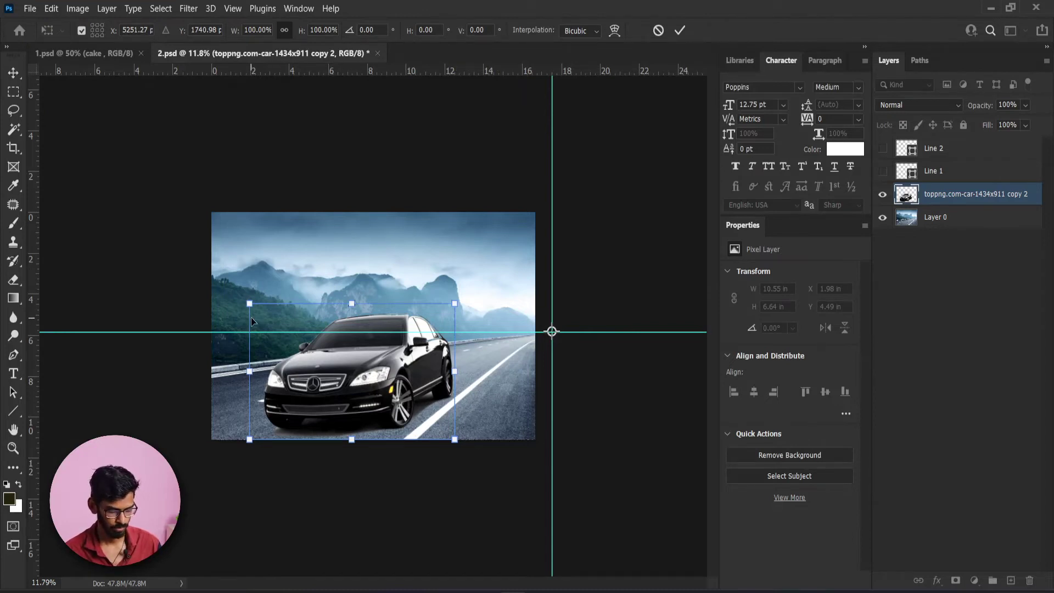
drag(249, 303, 493, 328)
key(Return)
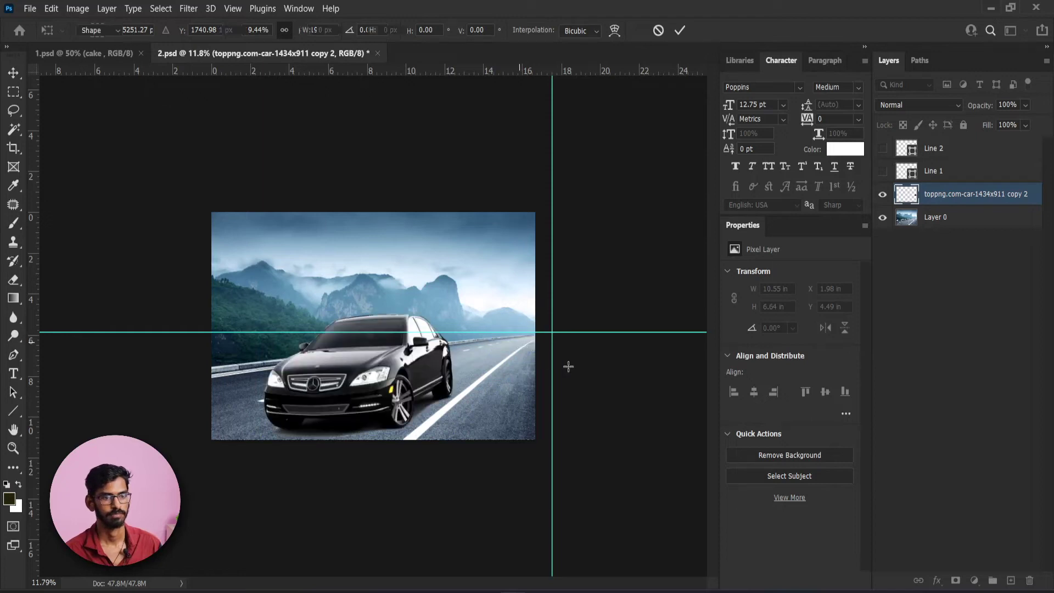
key(u)
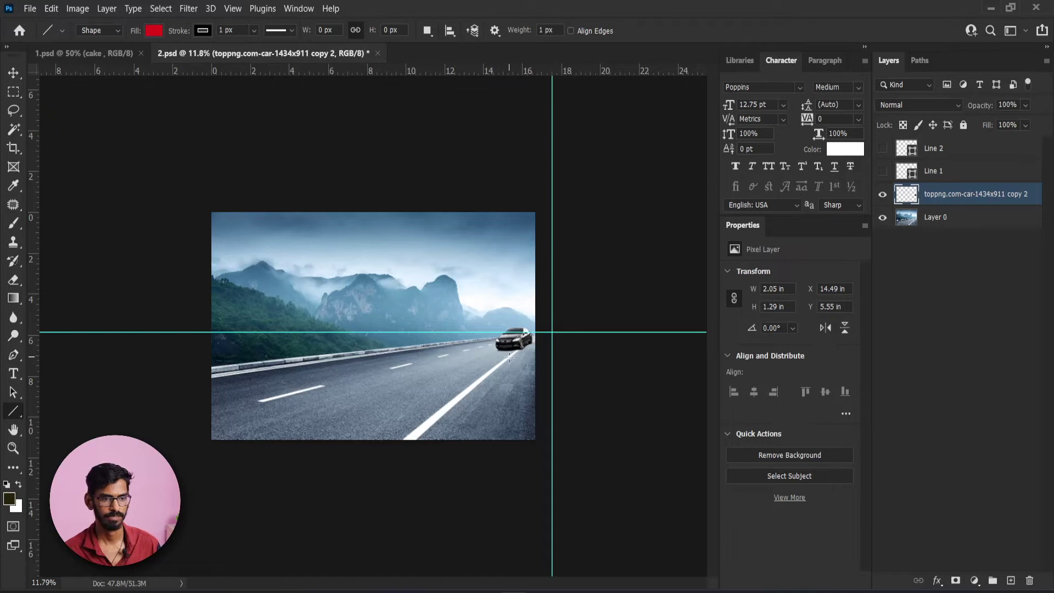
key(v)
key(ctrl+z)
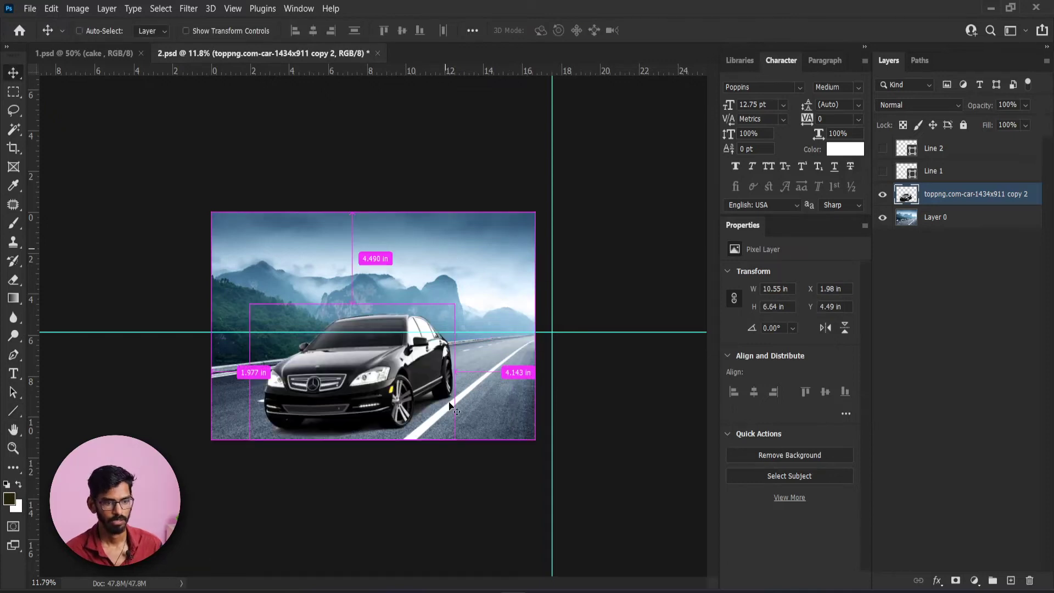
Step: Rescale the car to about 35% toward the vanishing point, slide it down the road, then duplicate it
key(ctrl+t)
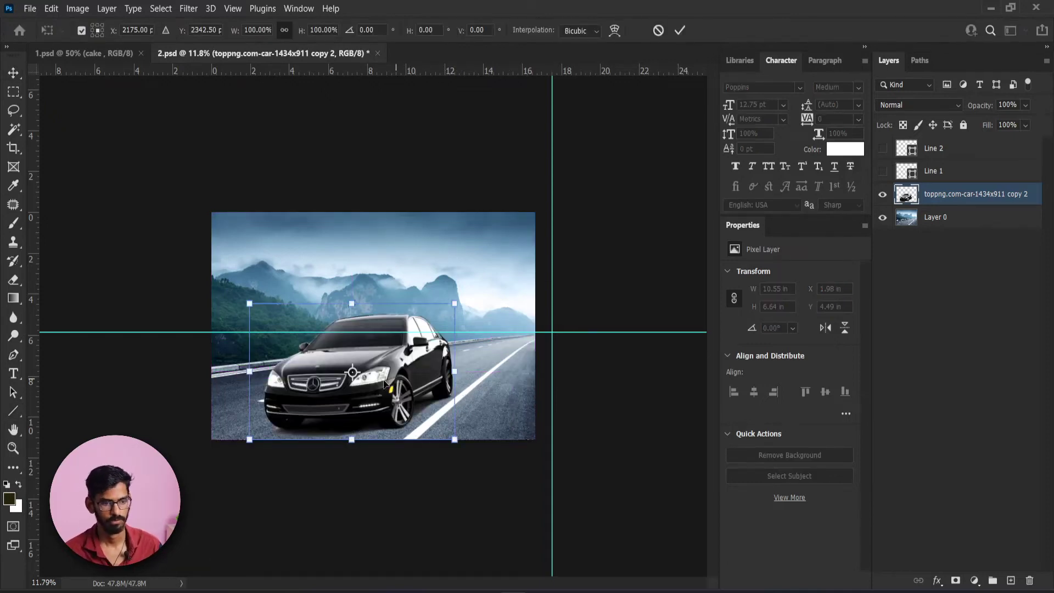
drag(352, 373, 552, 332)
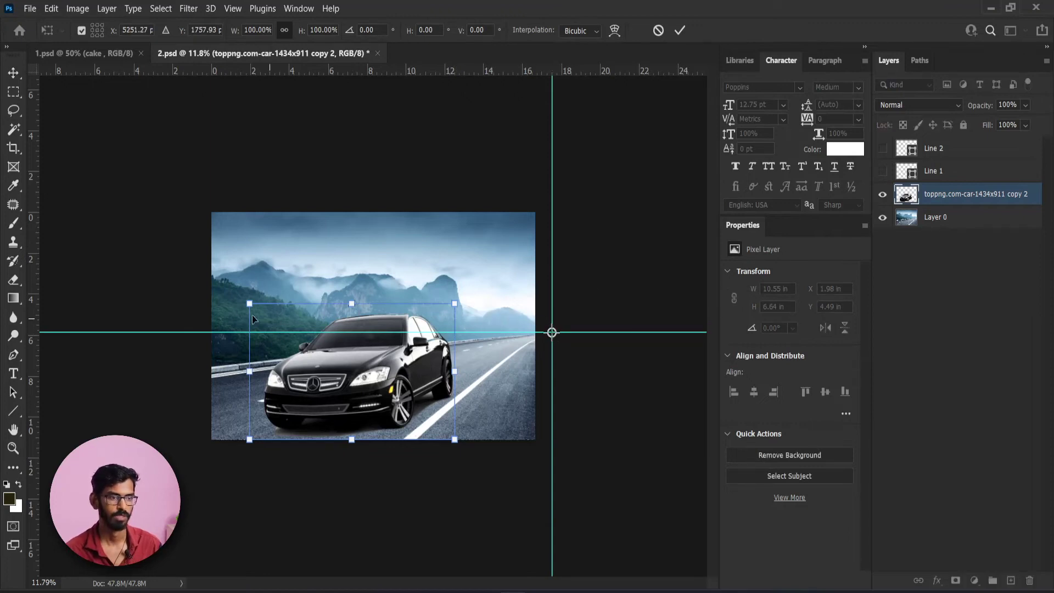
drag(249, 303, 361, 379)
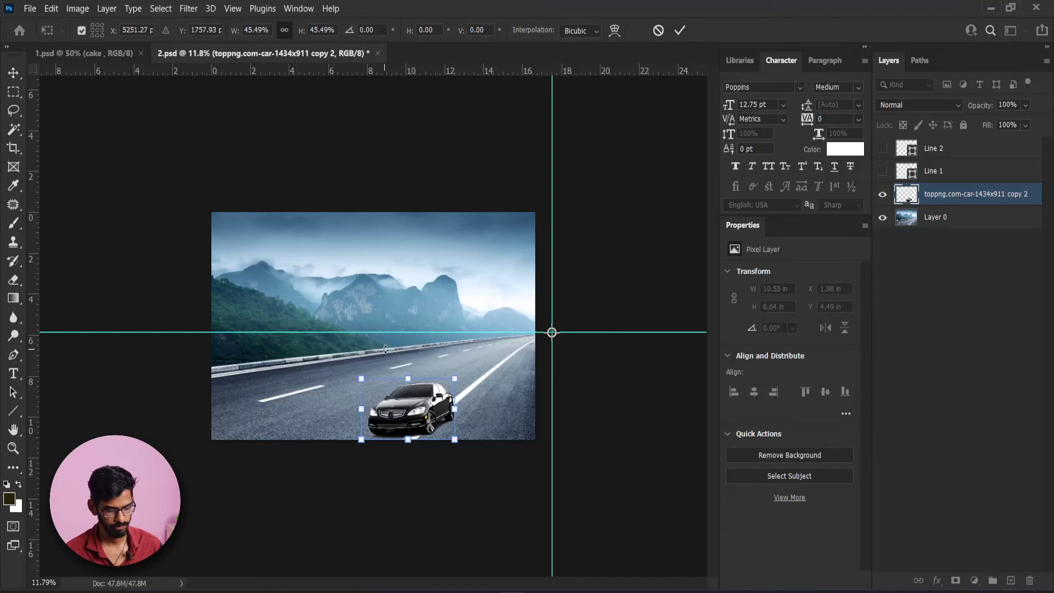
key(ctrl+z)
drag(249, 303, 433, 321)
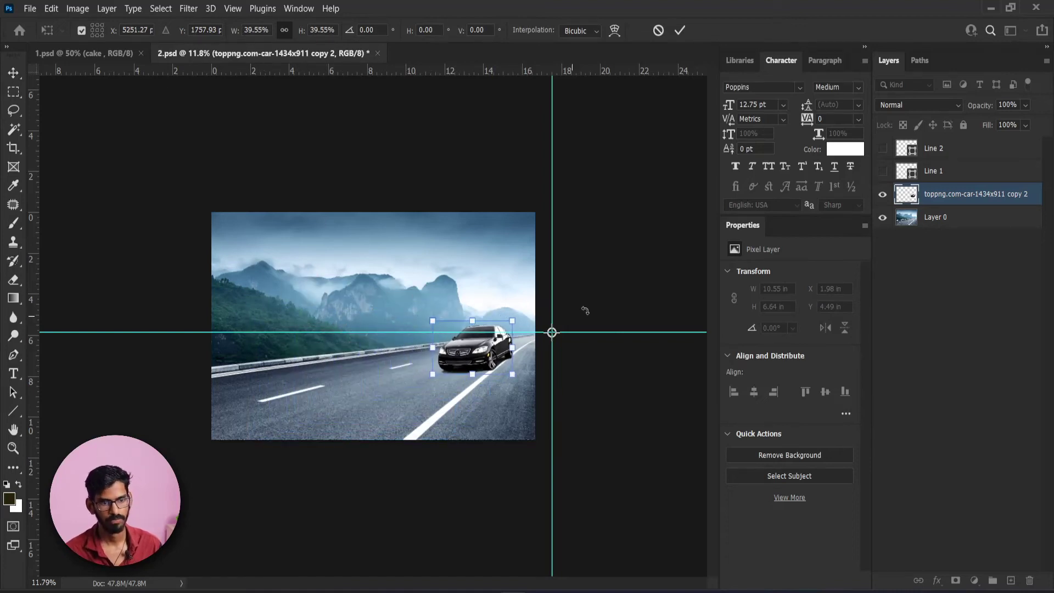
drag(472, 351, 497, 345)
click(501, 405)
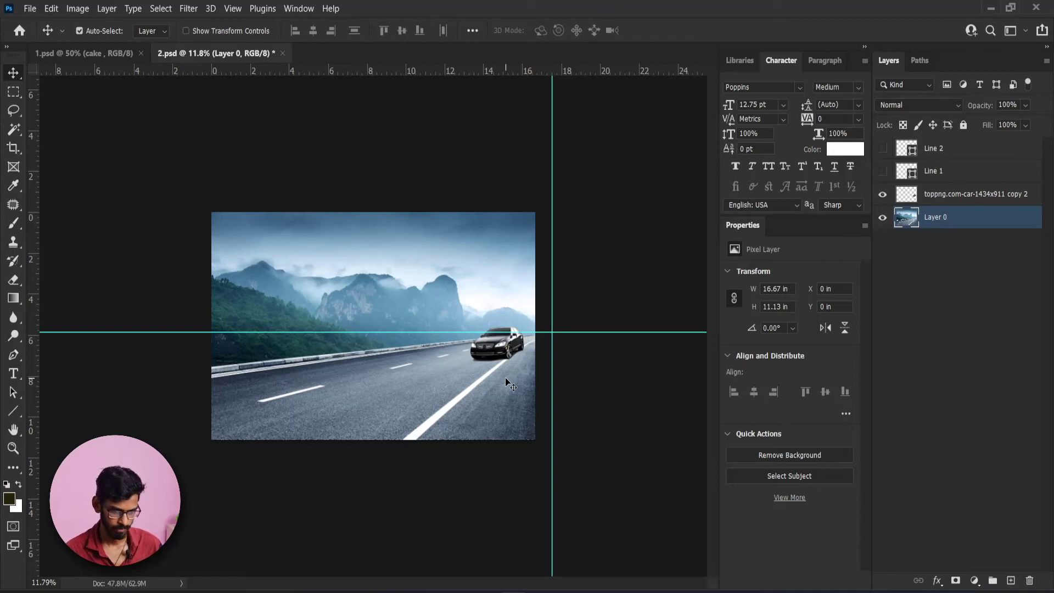
key(ctrl+alt+t)
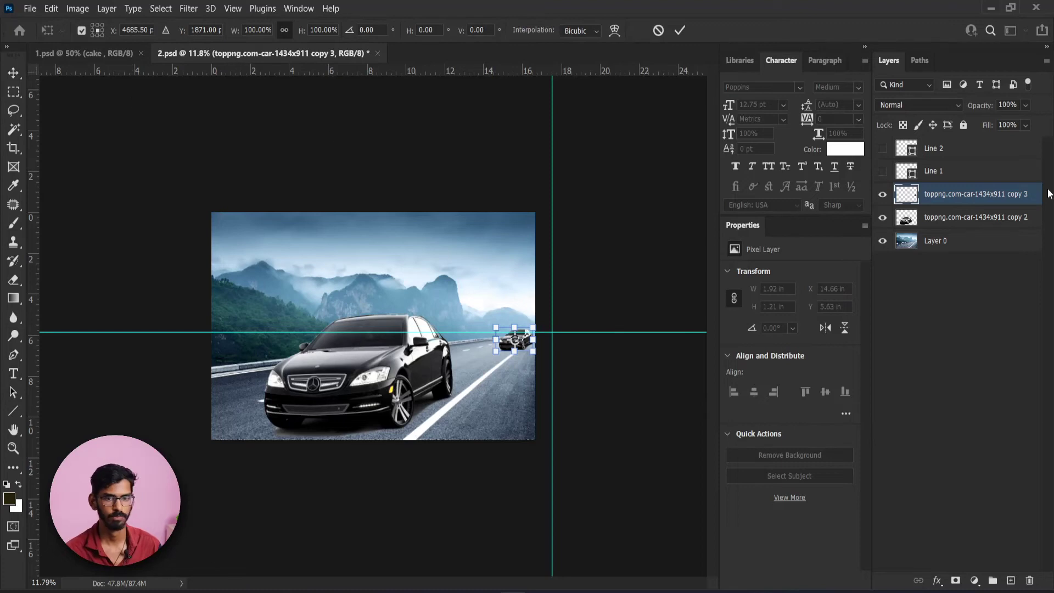
Step: Switch to 1.psd, use the Move tool with Auto-Select off, and free-transform the cake slice
click(113, 53)
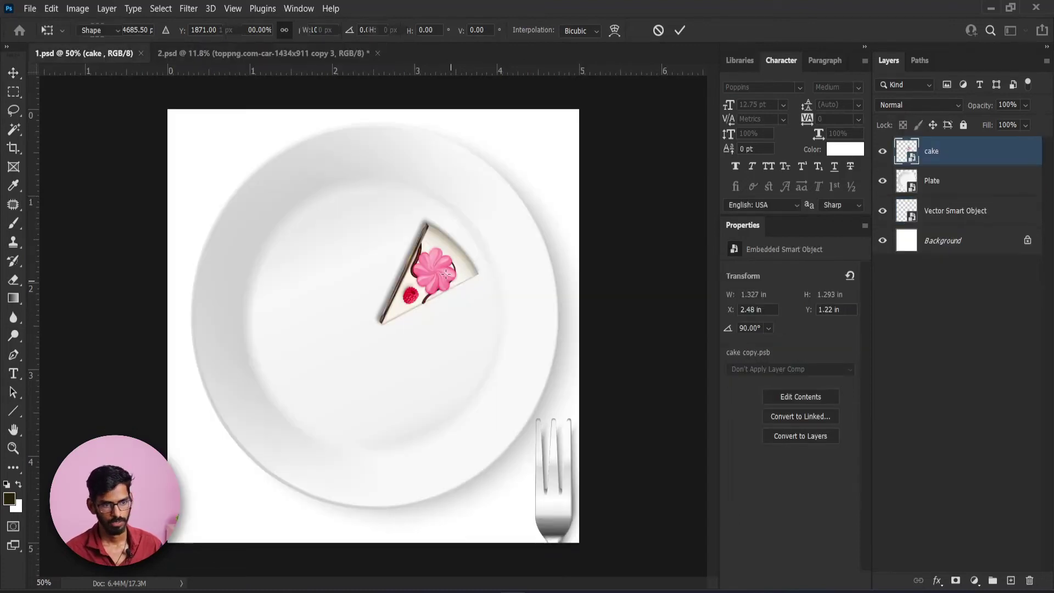
click(21, 77)
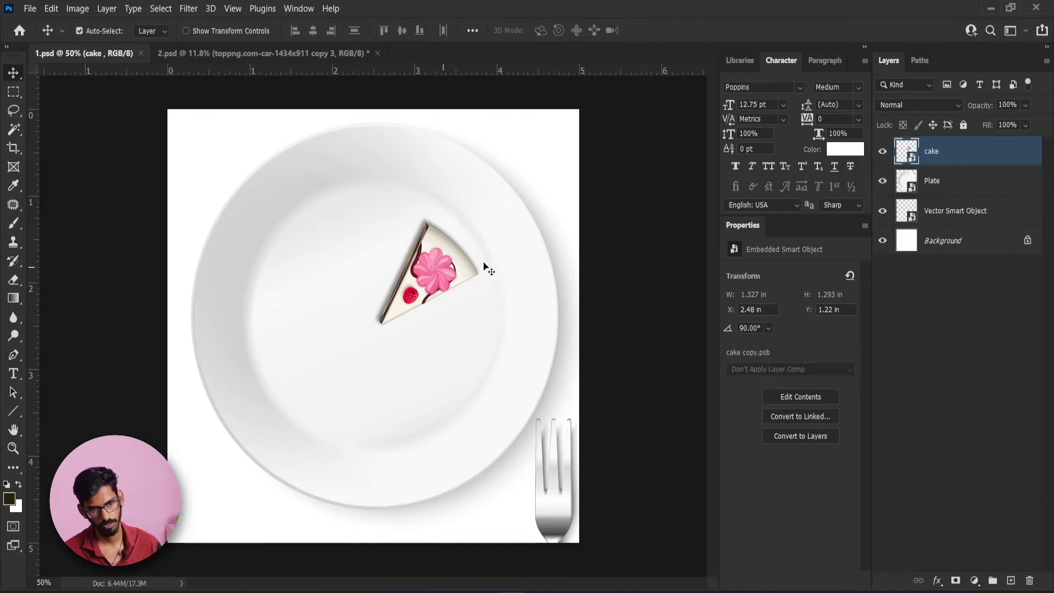
key(ctrl)
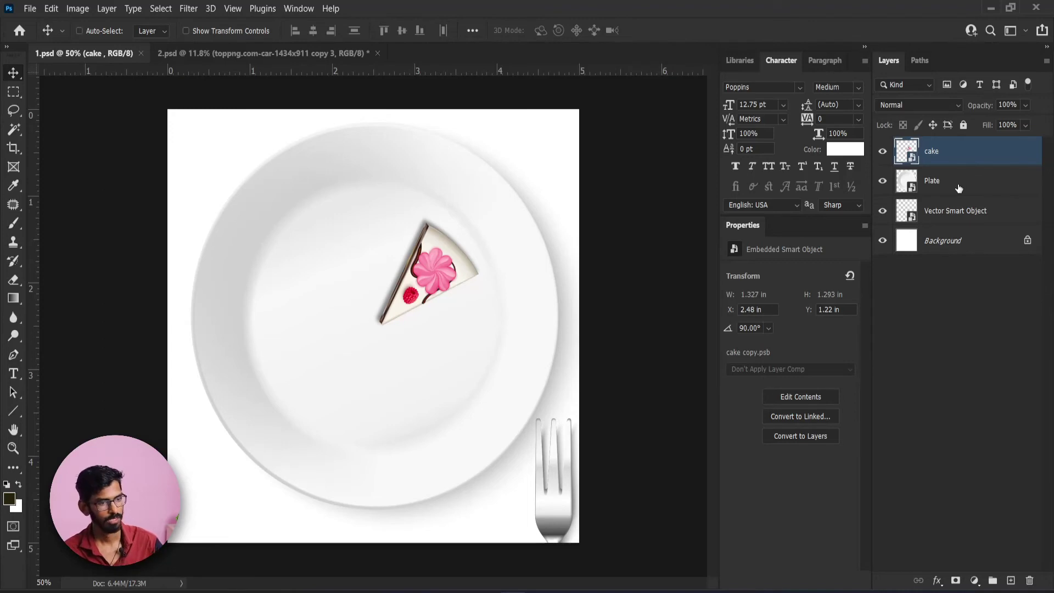
key(ctrl+t)
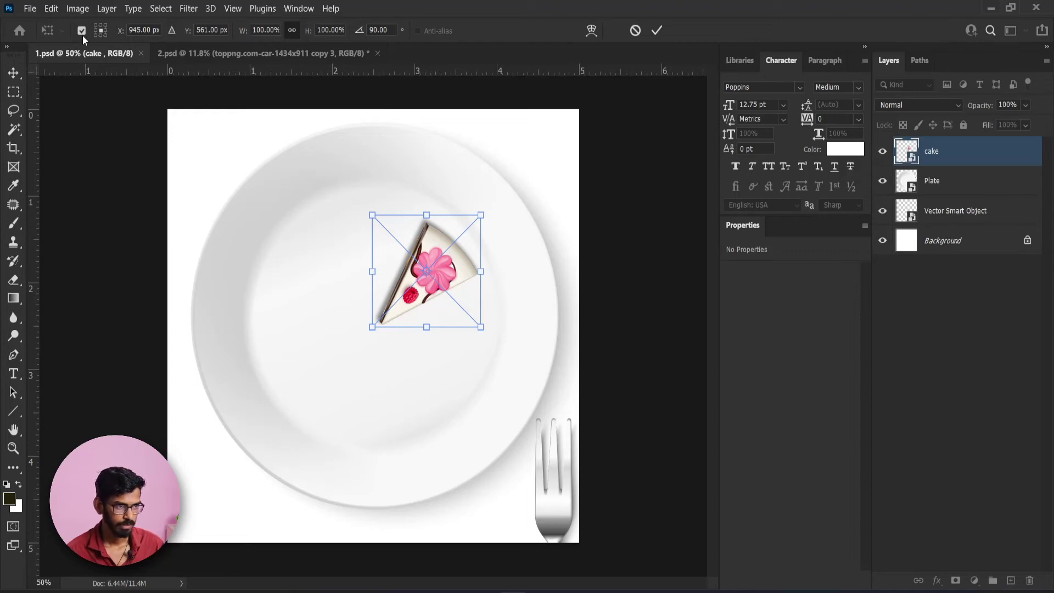
Step: Rotate the cake slice 45° around a pivot at its tip and commit
drag(427, 271, 383, 323)
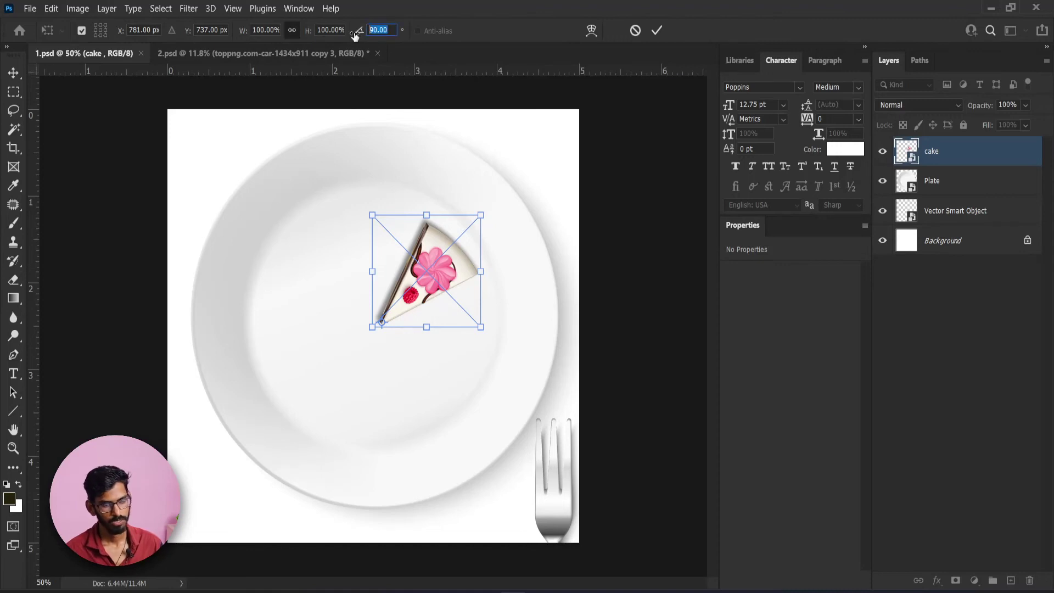
text(15)
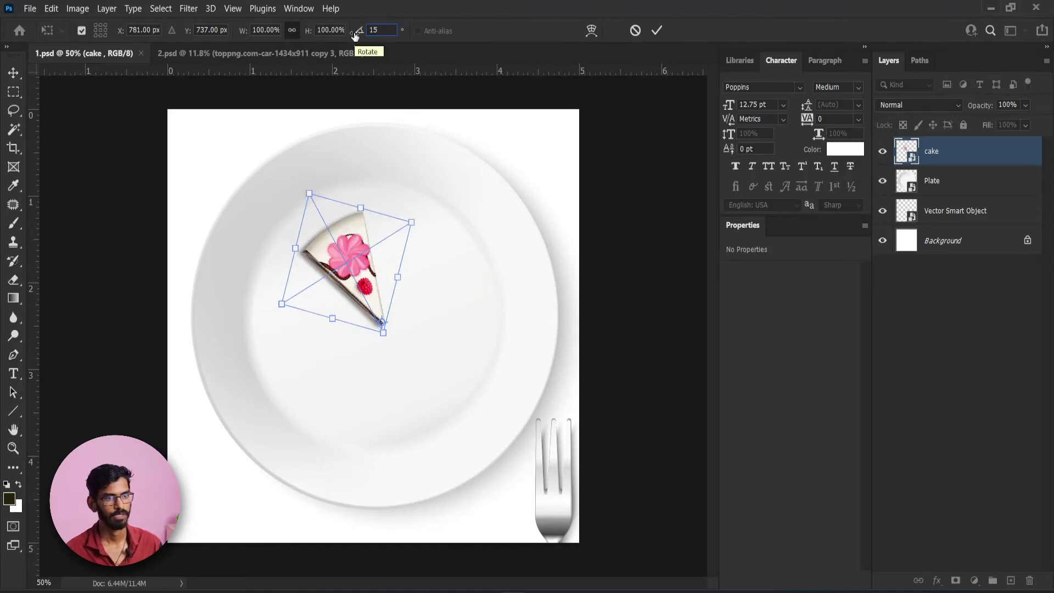
key(BackSpace)
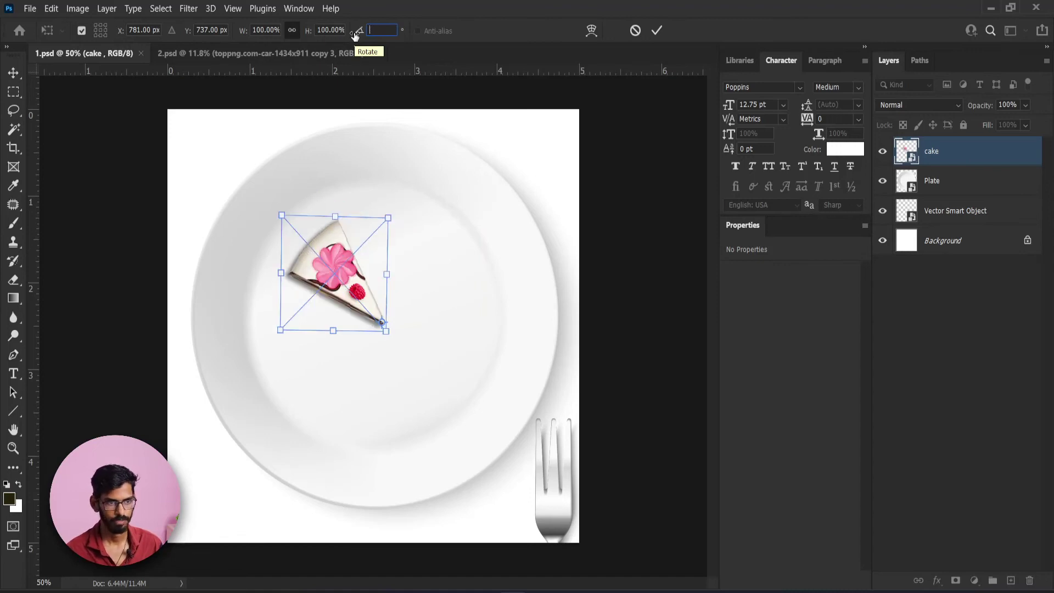
text(1)
key(BackSpace)
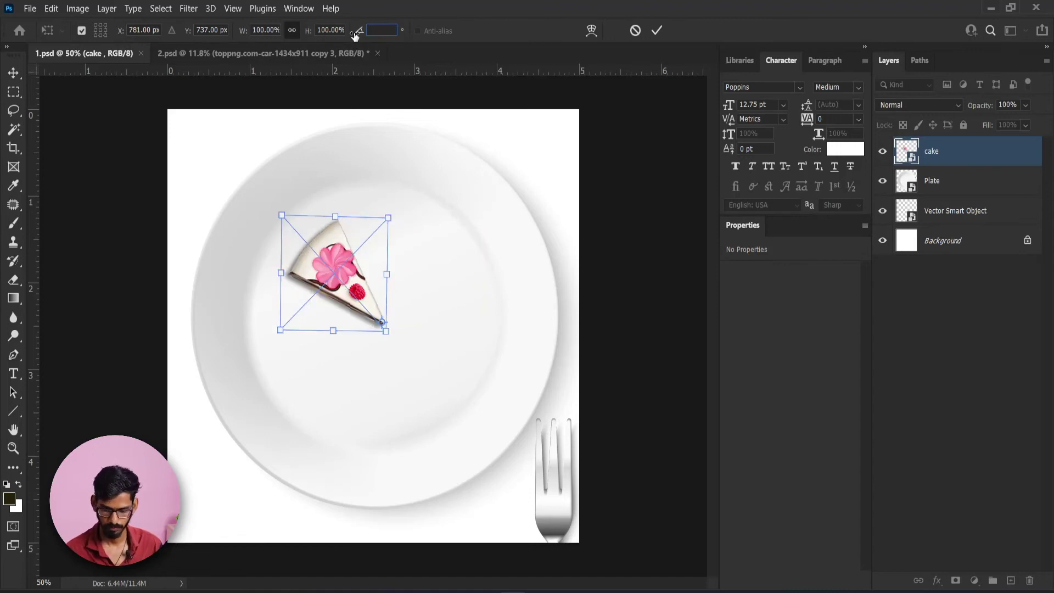
text(45)
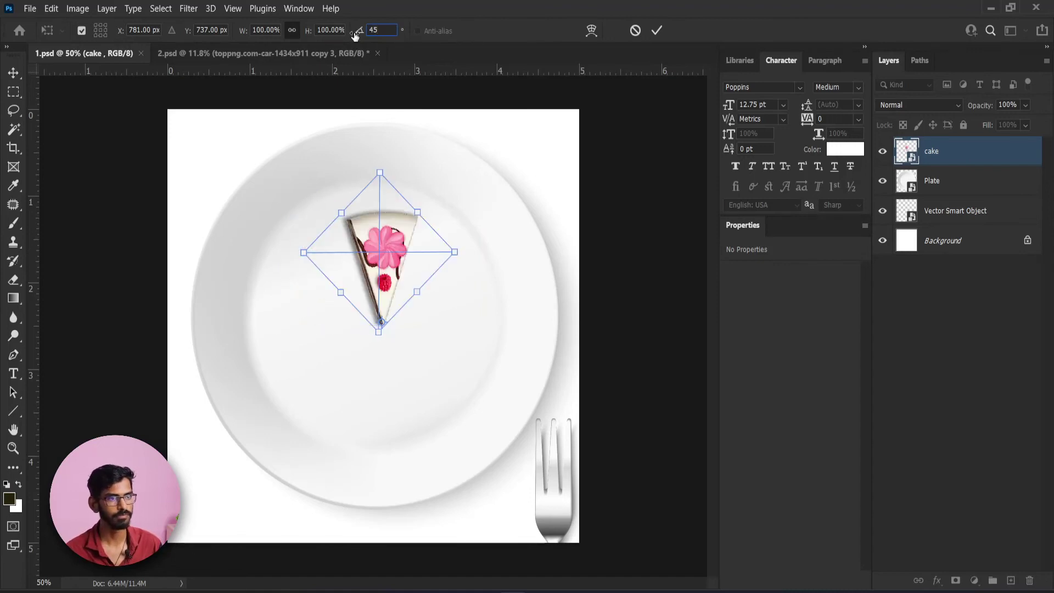
click(655, 31)
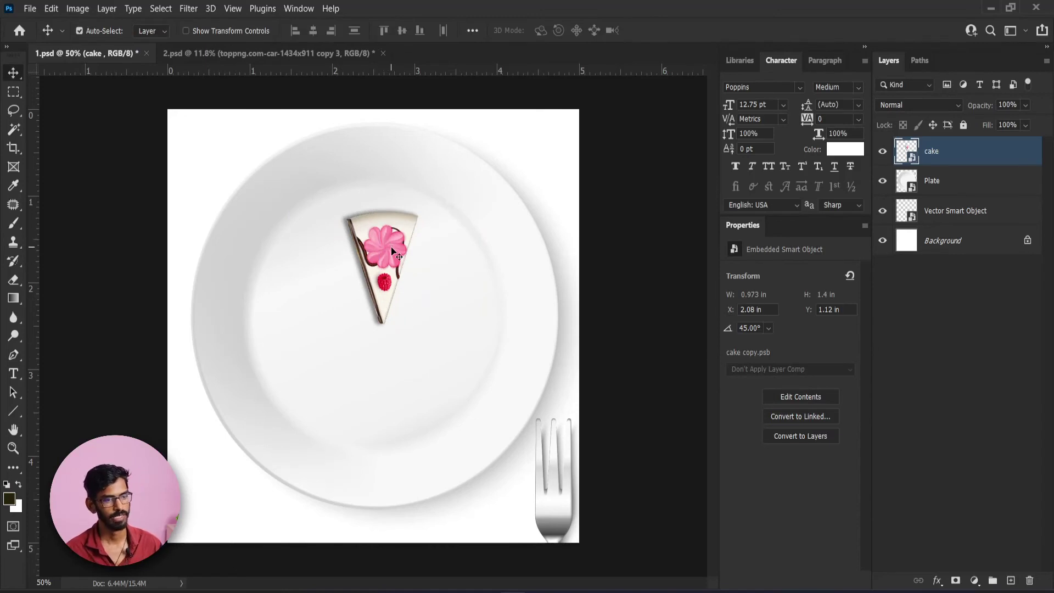
click(51, 8)
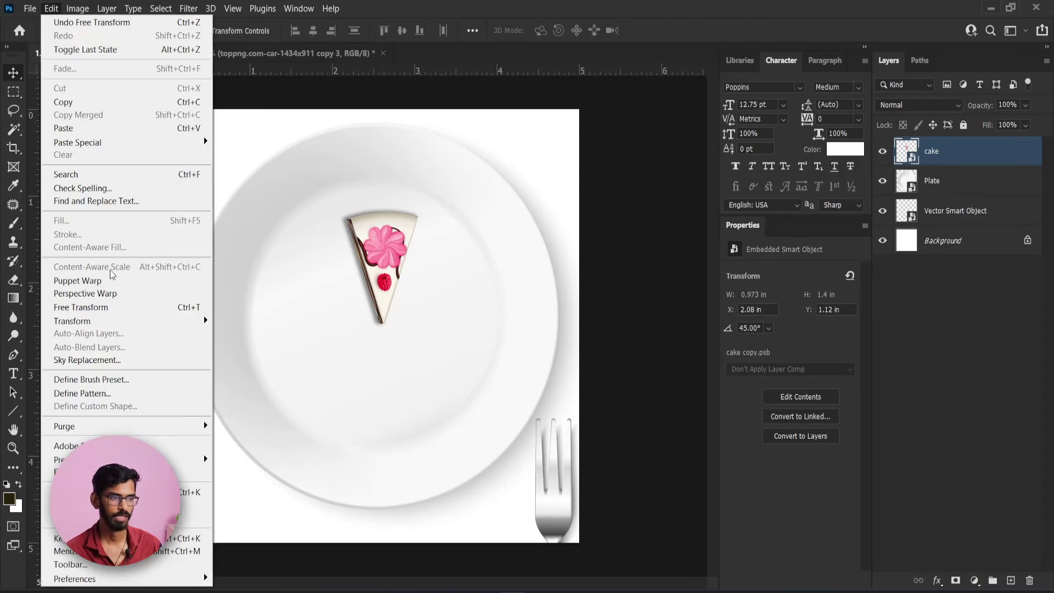
mouse_move(124, 321)
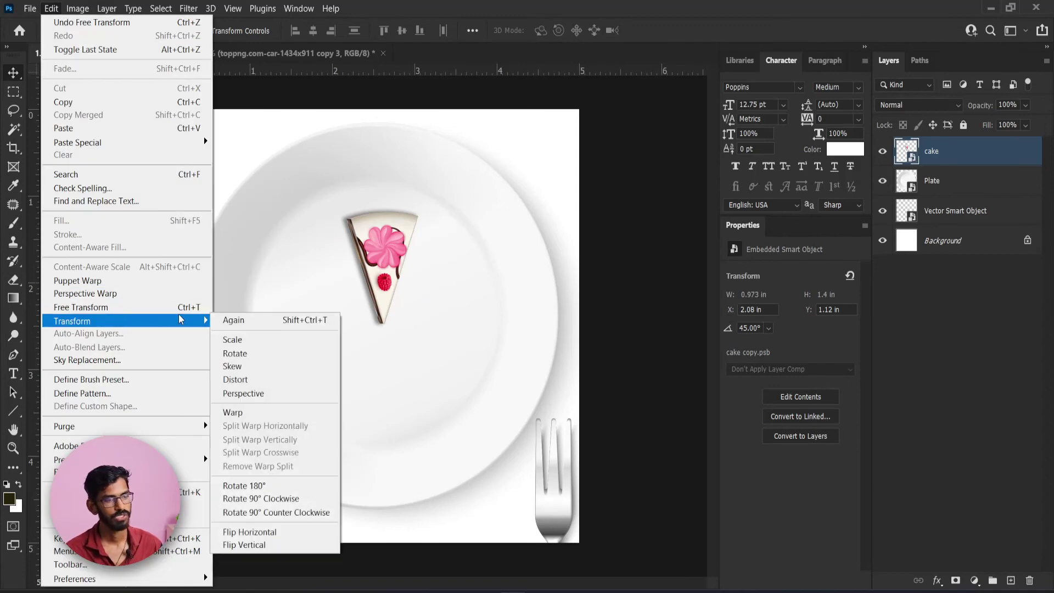
Step: Apply Edit > Transform > Again to rotate the slice another 45°, to 90°
click(314, 321)
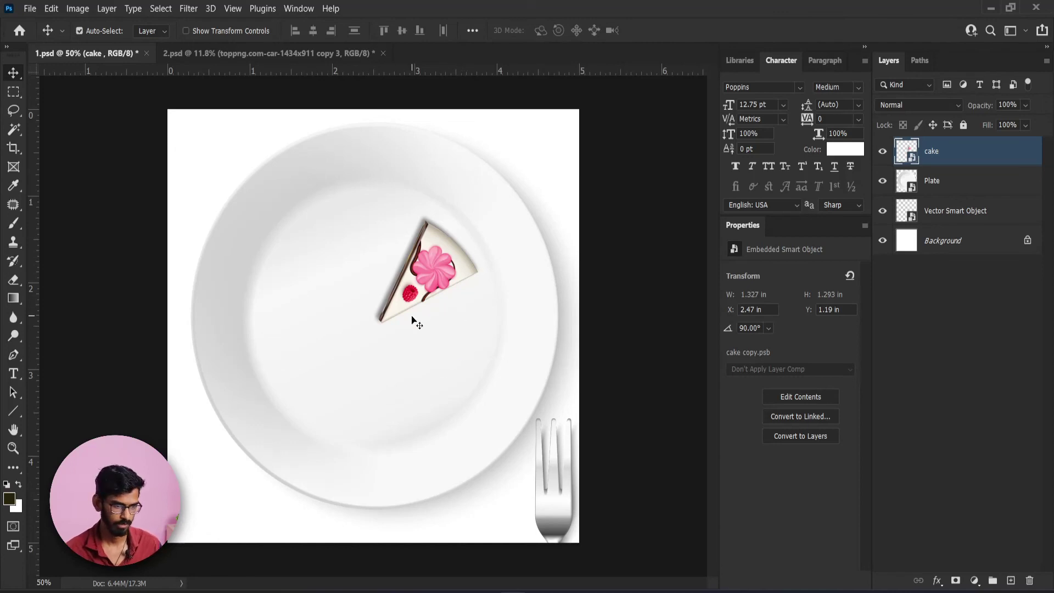
Step: Repeat Alt+Ctrl+Shift+T to add rotated slice copies until eight slices fill the plate
key(ctrl+alt+shift+t)
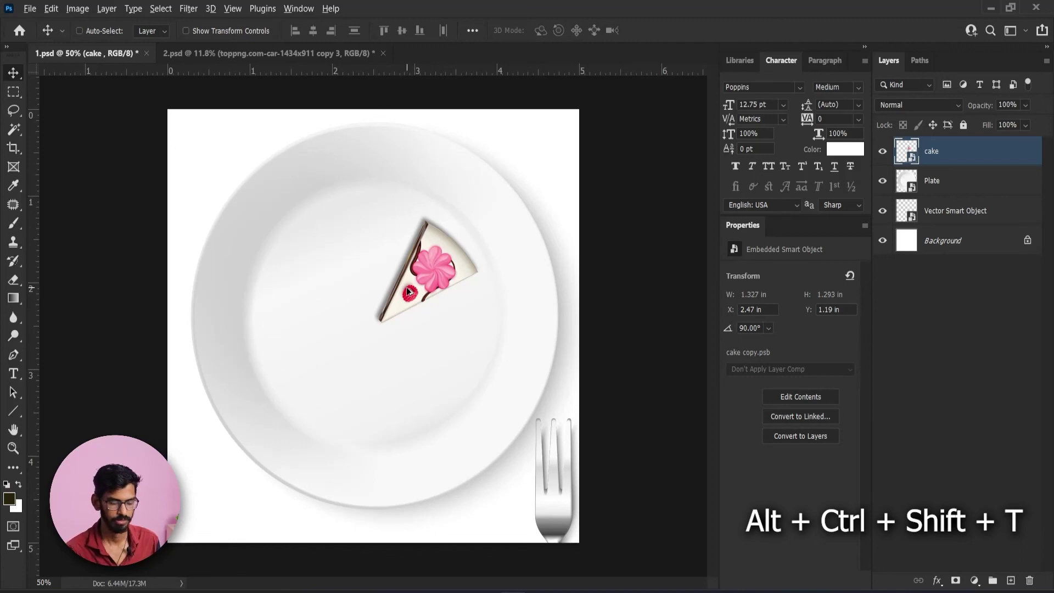
key(ctrl+alt+shift+t)
key(ctrl+alt+shift+t)
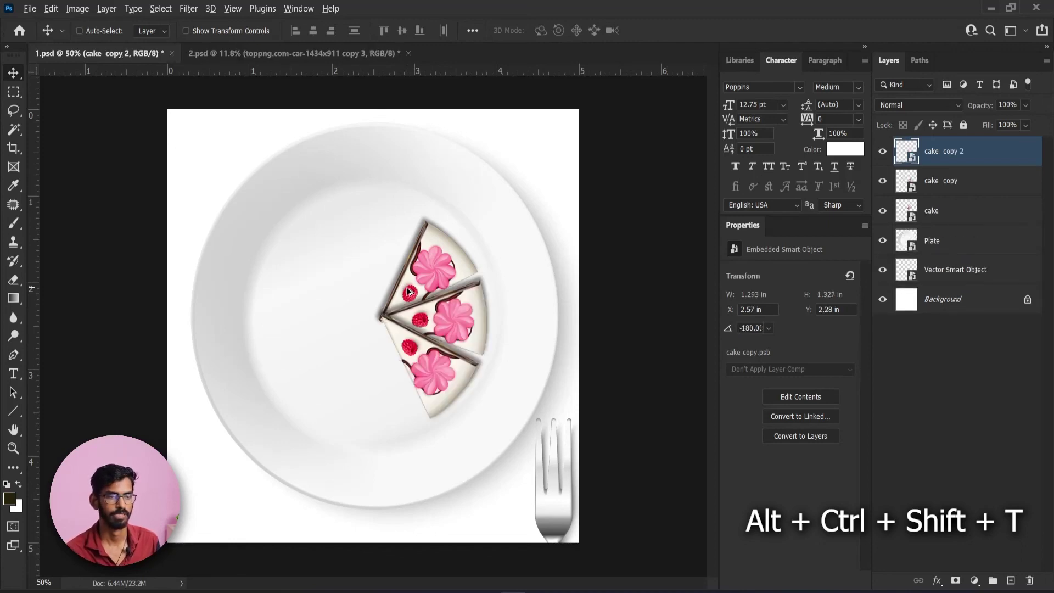
key(ctrl+alt+shift+t)
key(ctrl+alt+shift+t)
key(ctrl+alt+shift+t)
key(ctrl+alt+shift+t)
key(ctrl+alt+shift+t)
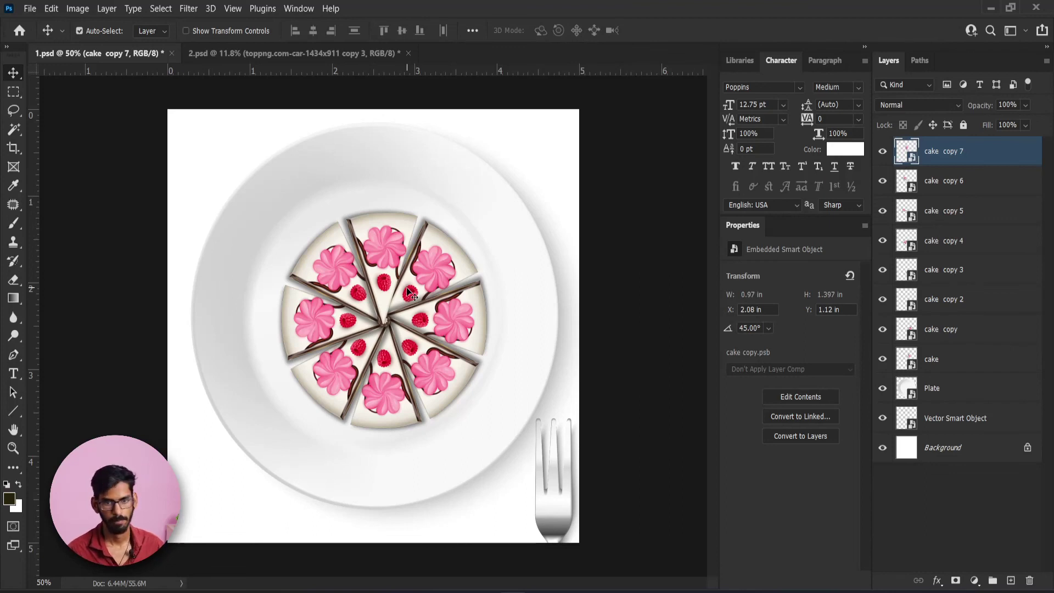
key(ctrl+t)
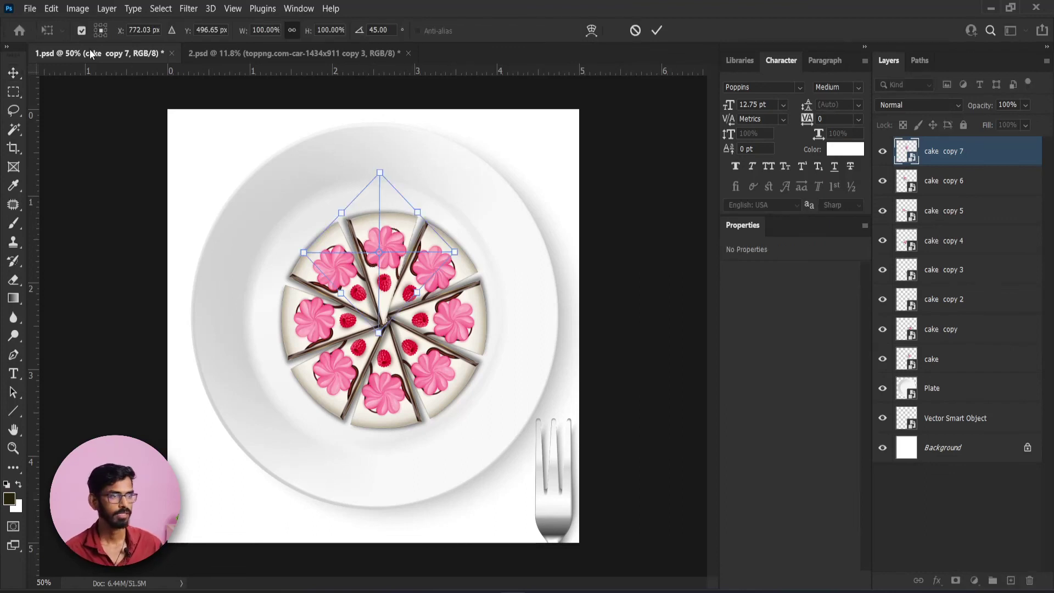